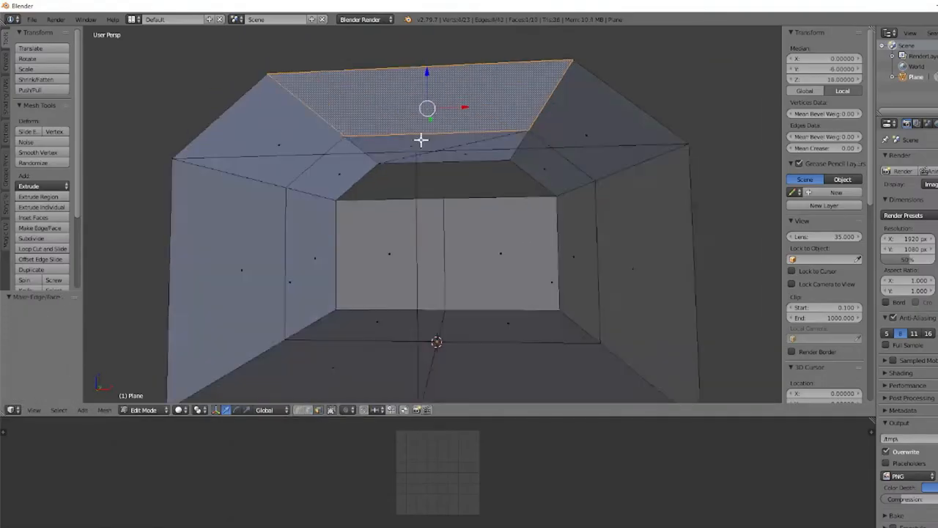
Step: Clear the selection of the box room's top edges before showing it in-game
{"action": "key", "text": "a"}
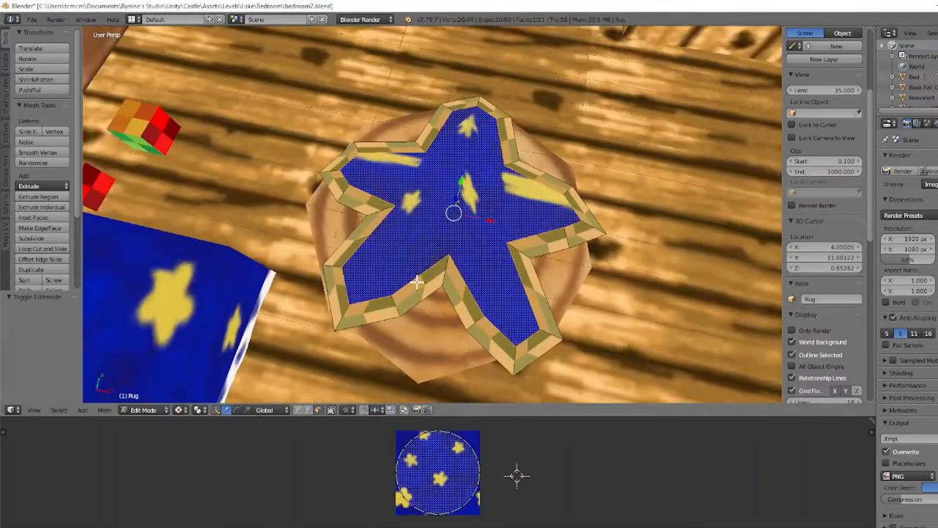
Step: Toggle selection of the whole star-rug mesh after texturing its lacy border
{"action": "key", "text": "a"}
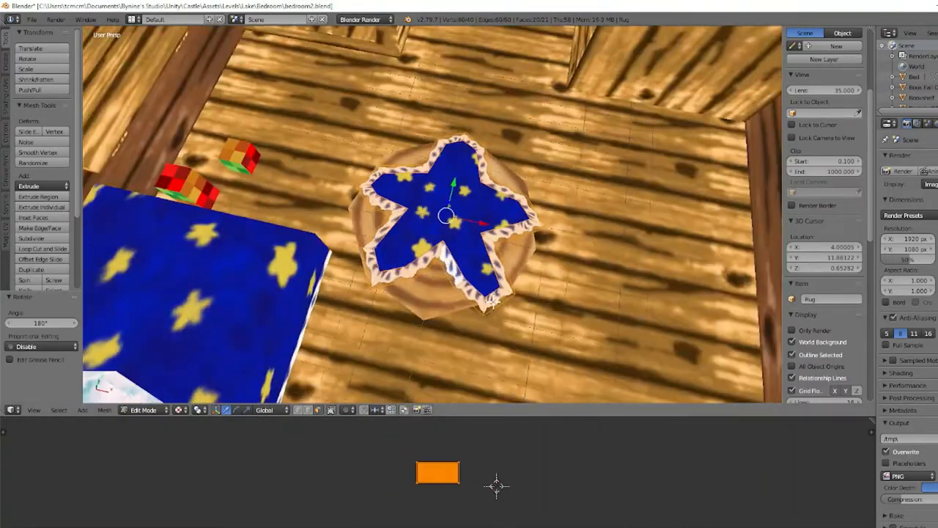